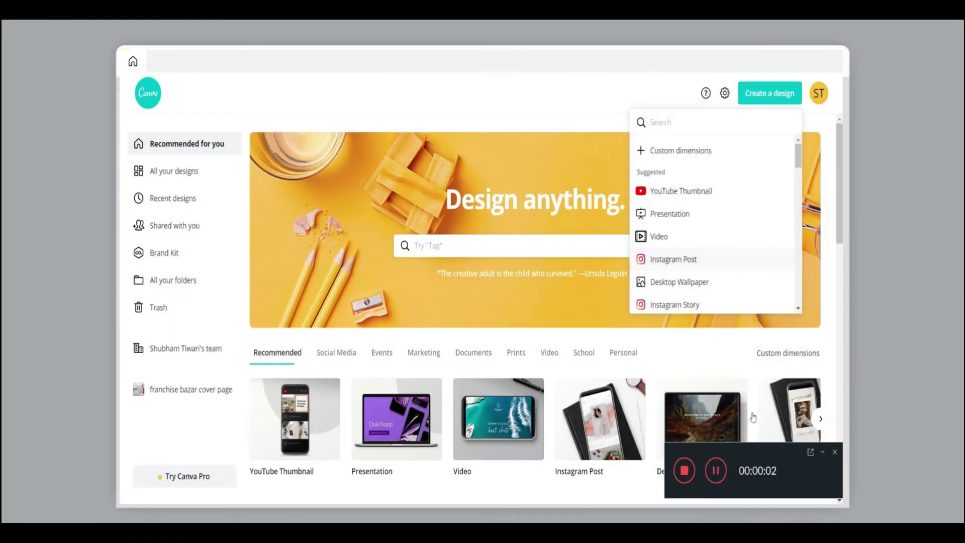
Start a new Instagram Post design from the Canva home page.
{"action": "left_click", "coordinate": [677, 260]}
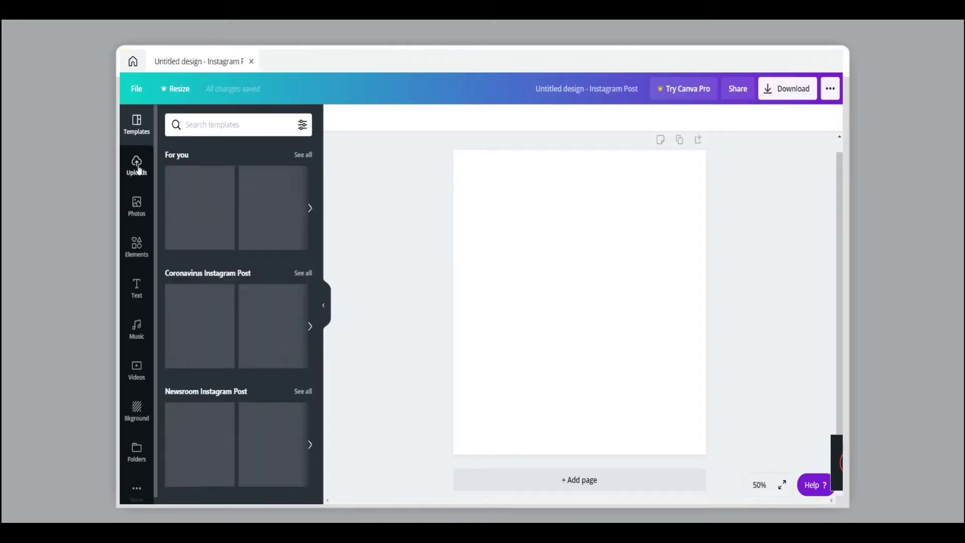
Drag the night street photo from Folders > Likes onto the page.
{"action": "left_click", "coordinate": [136, 288]}
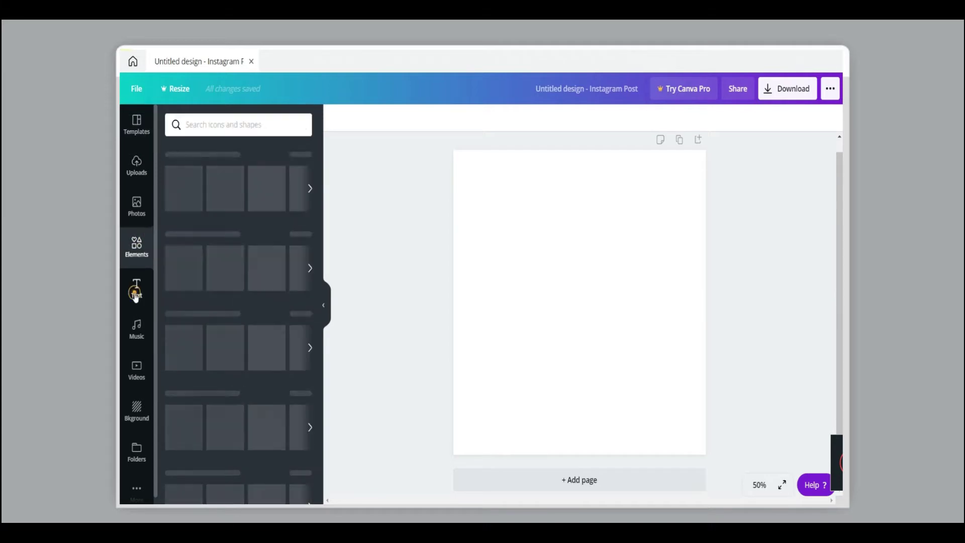
{"action": "left_click", "coordinate": [137, 458]}
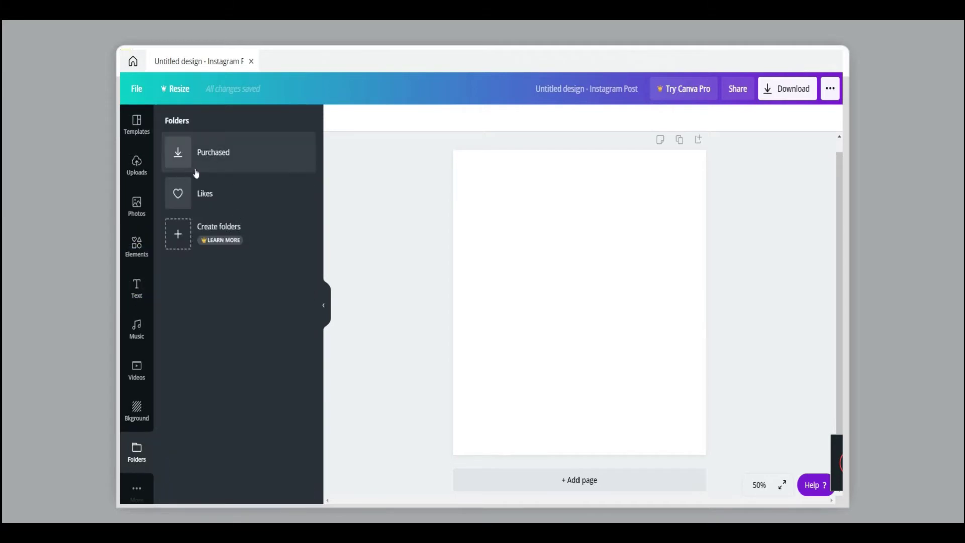
{"action": "left_click", "coordinate": [199, 195]}
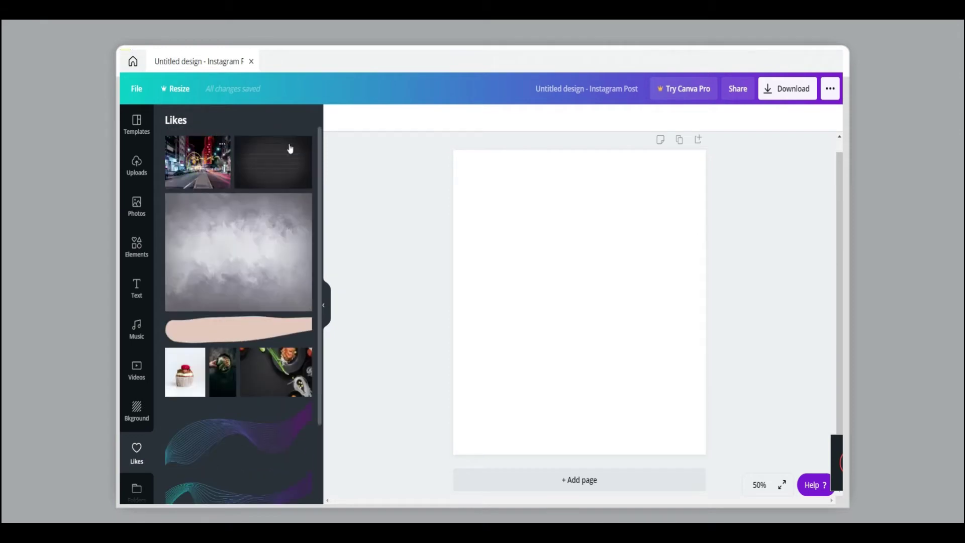
{"action": "left_click_drag", "start_coordinate": [198, 161], "coordinate": [527, 247]}
Set the street photo as the page background and shift its crop left.
{"action": "right_click", "coordinate": [592, 399]}
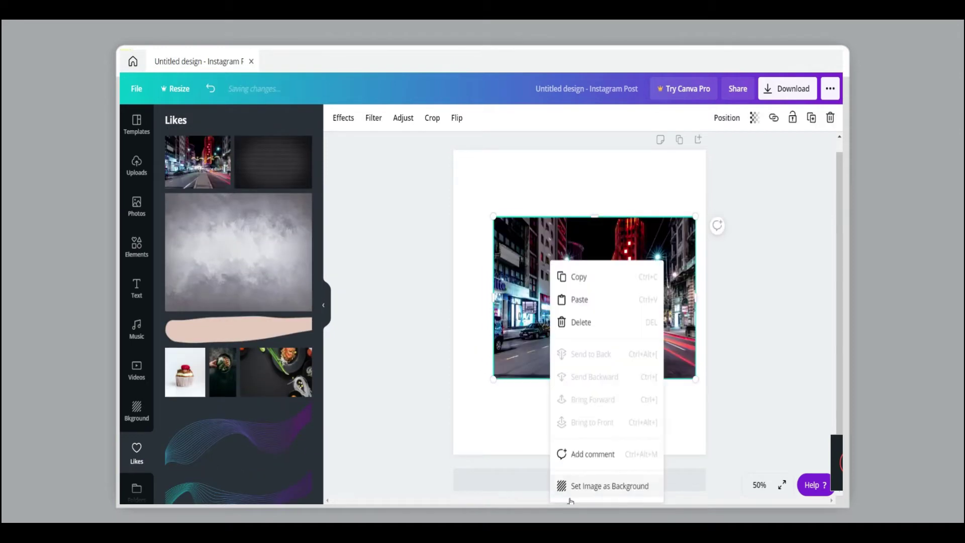
{"action": "left_click", "coordinate": [576, 491]}
{"action": "left_click", "coordinate": [619, 380]}
{"action": "double_click", "coordinate": [618, 379]}
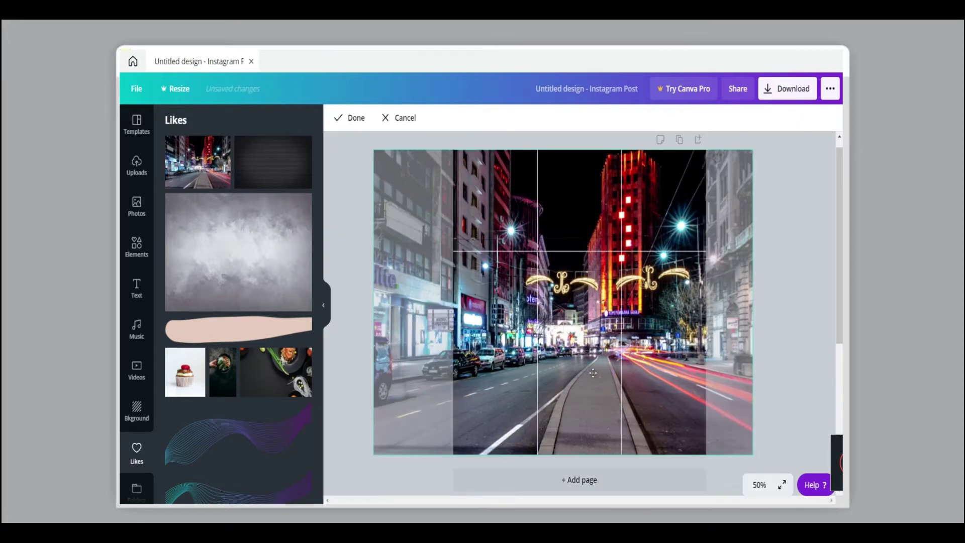
{"action": "left_click_drag", "start_coordinate": [618, 379], "coordinate": [581, 374]}
{"action": "left_click", "coordinate": [799, 344]}
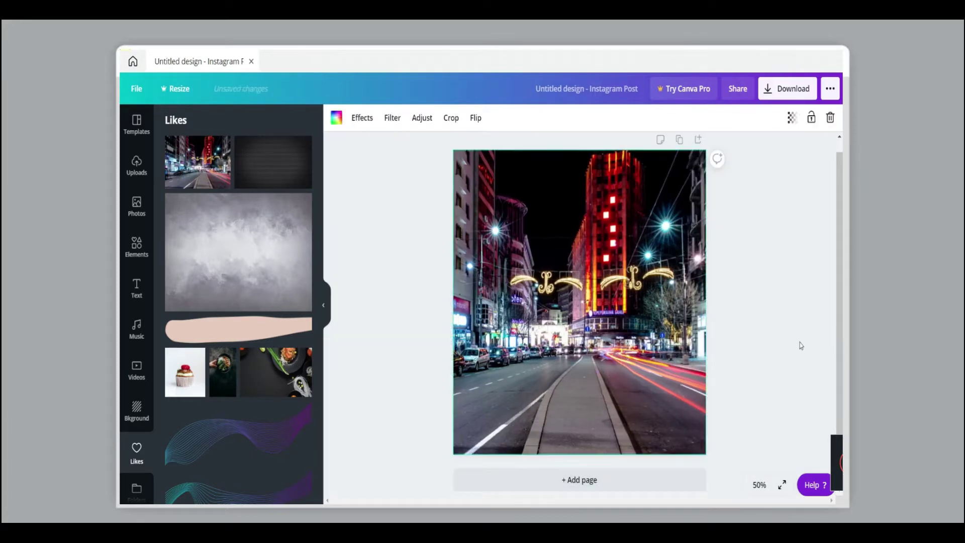
Add the caped sorcerer and fire ring images from Uploads, moving the ring bottom-right.
{"action": "left_click", "coordinate": [136, 164]}
{"action": "scroll", "coordinate": [210, 263], "scroll_direction": "down", "scroll_amount": 3}
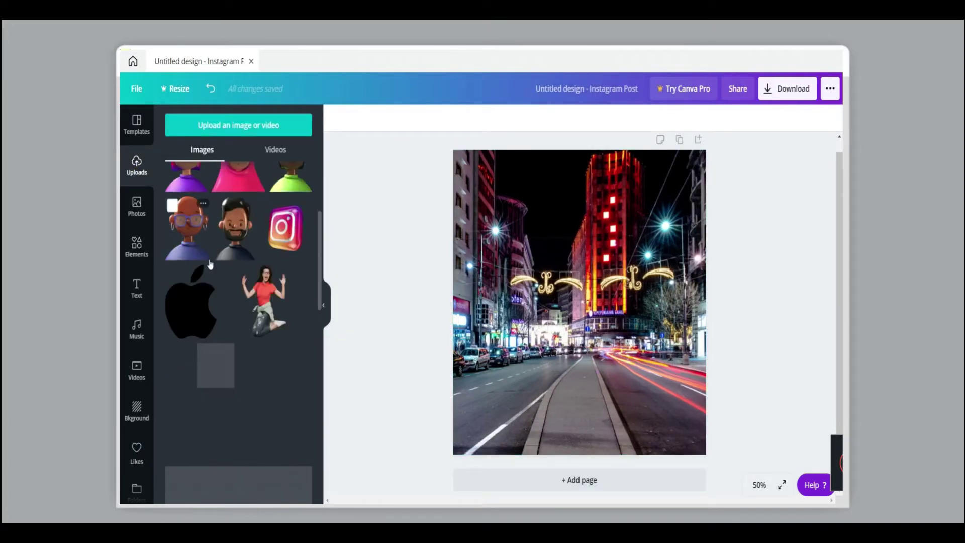
{"action": "scroll", "coordinate": [210, 263], "scroll_direction": "down", "scroll_amount": 3}
{"action": "left_click", "coordinate": [179, 252]}
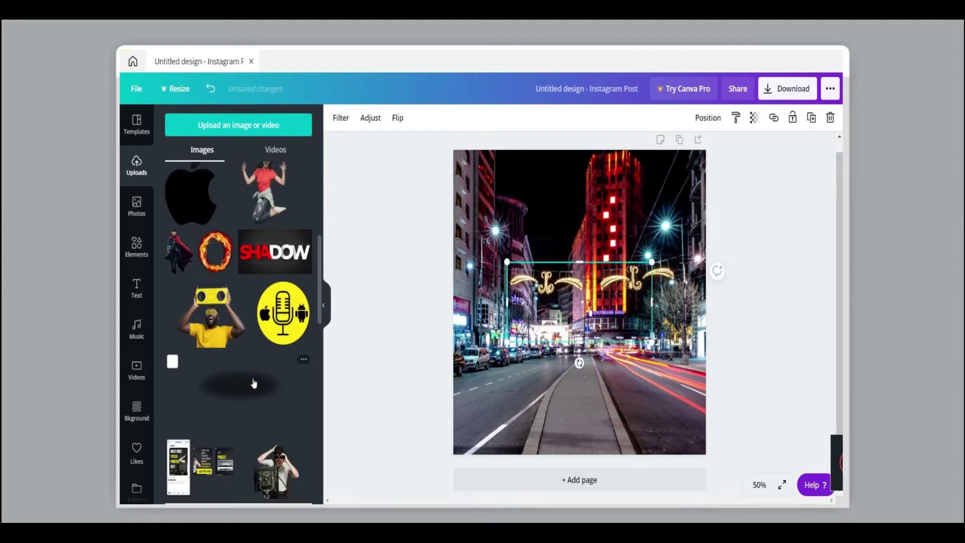
{"action": "left_click", "coordinate": [214, 255]}
{"action": "left_click", "coordinate": [323, 304]}
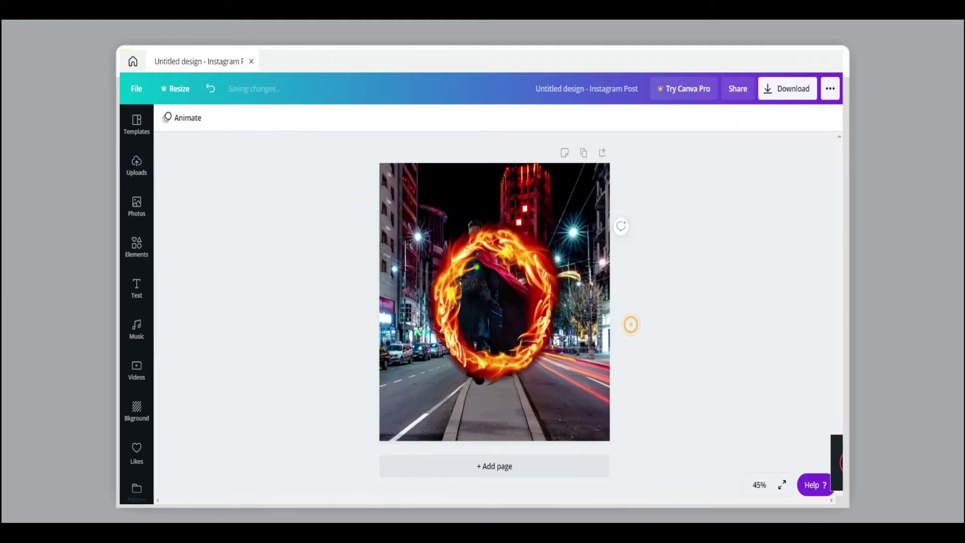
{"action": "mouse_move", "coordinate": [509, 316]}
{"action": "left_mouse_down"}
{"action": "mouse_move", "coordinate": [595, 426]}
{"action": "mouse_move", "coordinate": [707, 410]}
{"action": "left_mouse_up"}
Place the sorcerer fully on the page at the left edge and stretch the overlay along the bottom.
{"action": "left_click_drag", "start_coordinate": [495, 402], "coordinate": [370, 429]}
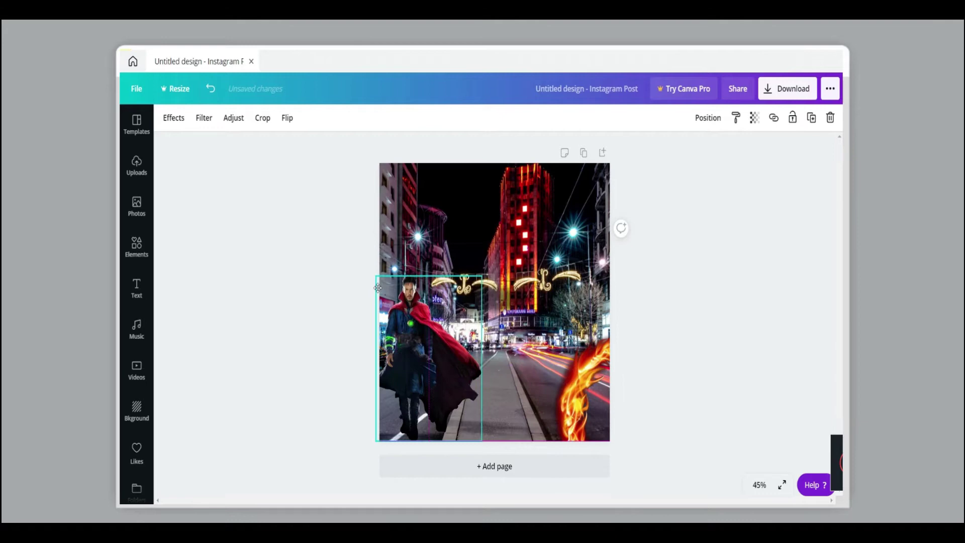
{"action": "left_click_drag", "start_coordinate": [486, 312], "coordinate": [483, 389]}
{"action": "mouse_move", "coordinate": [528, 367]}
{"action": "left_mouse_down"}
{"action": "mouse_move", "coordinate": [625, 334]}
{"action": "mouse_move", "coordinate": [504, 383]}
{"action": "left_mouse_up"}
{"action": "left_click", "coordinate": [407, 332]}
{"action": "mouse_move", "coordinate": [404, 369]}
{"action": "left_mouse_down"}
{"action": "mouse_move", "coordinate": [448, 335]}
{"action": "mouse_move", "coordinate": [407, 337]}
{"action": "left_mouse_up"}
Centre and enlarge the fire ring, and squash the bottom element into a thin strip.
{"action": "mouse_move", "coordinate": [605, 364]}
{"action": "left_mouse_down"}
{"action": "mouse_move", "coordinate": [494, 295]}
{"action": "mouse_move", "coordinate": [465, 297]}
{"action": "left_mouse_up"}
{"action": "left_click_drag", "start_coordinate": [566, 237], "coordinate": [578, 210]}
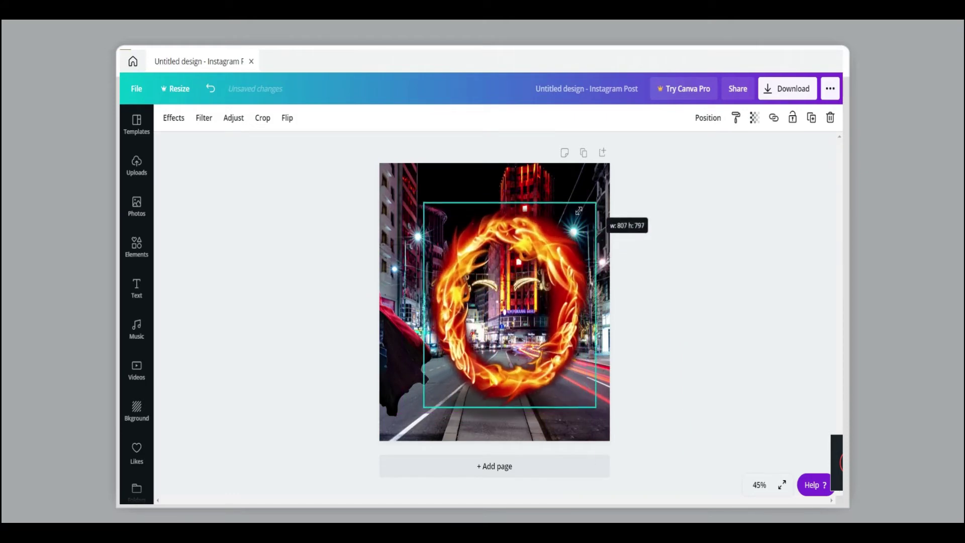
{"action": "left_click_drag", "start_coordinate": [402, 193], "coordinate": [385, 177]}
{"action": "left_click_drag", "start_coordinate": [544, 411], "coordinate": [493, 489]}
{"action": "left_click_drag", "start_coordinate": [496, 194], "coordinate": [494, 377]}
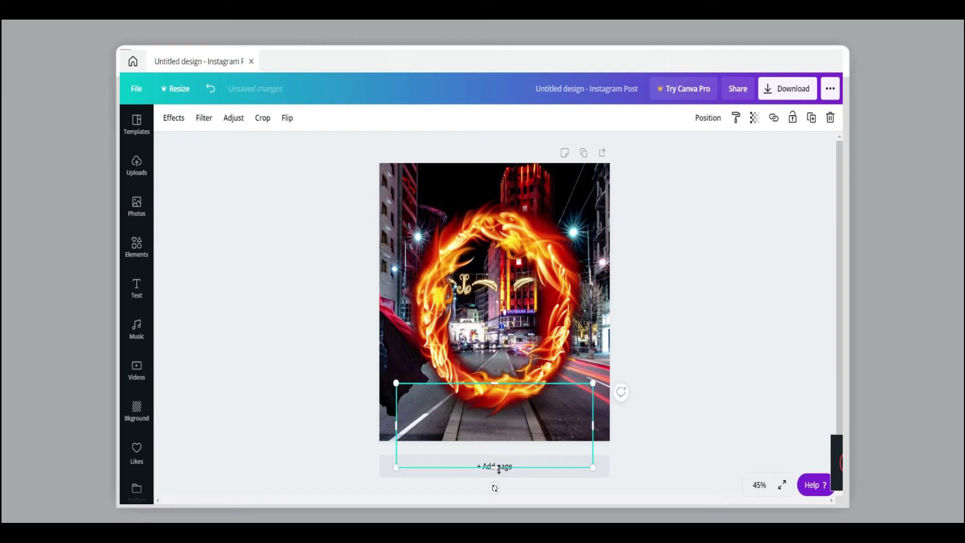
{"action": "left_click_drag", "start_coordinate": [498, 467], "coordinate": [491, 430]}
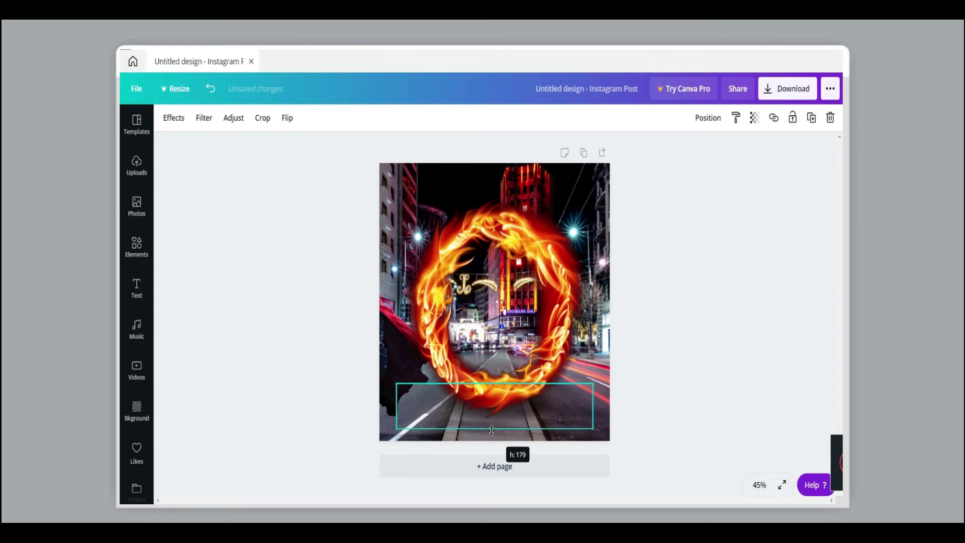
Try the bottom strip above the flames, then put it back behind them and nudge it down.
{"action": "right_click", "coordinate": [579, 424]}
{"action": "left_click", "coordinate": [639, 424]}
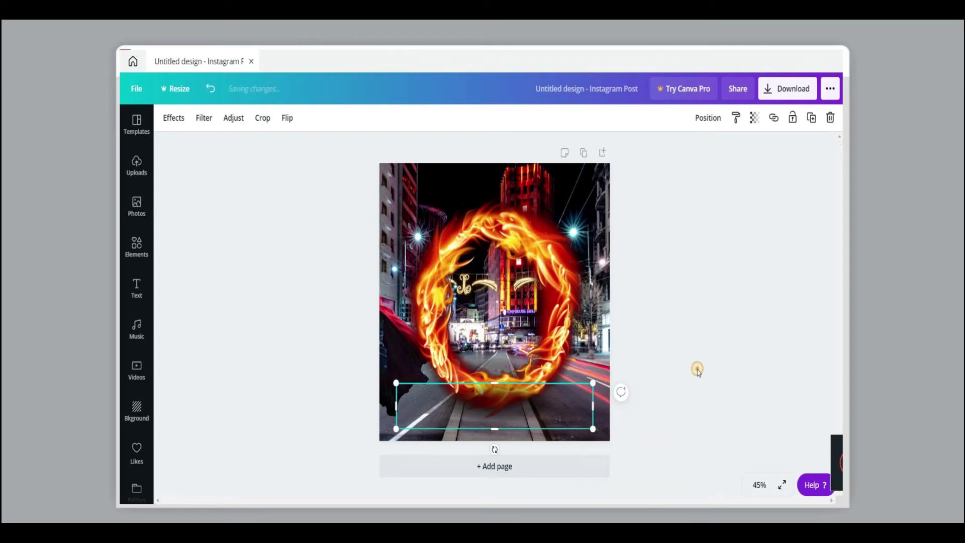
{"action": "left_click_drag", "start_coordinate": [558, 413], "coordinate": [554, 420]}
{"action": "right_click", "coordinate": [554, 419]}
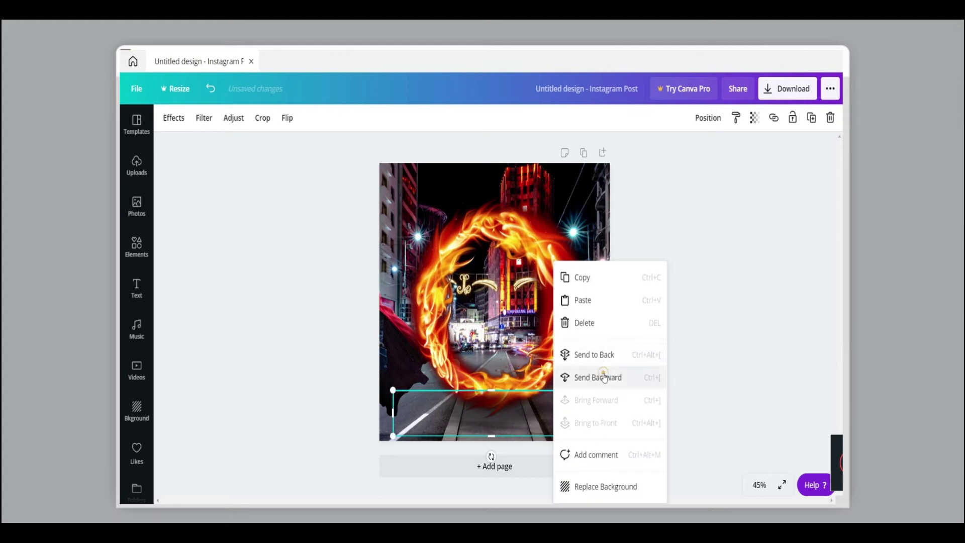
{"action": "left_click", "coordinate": [601, 375]}
{"action": "left_click", "coordinate": [549, 428]}
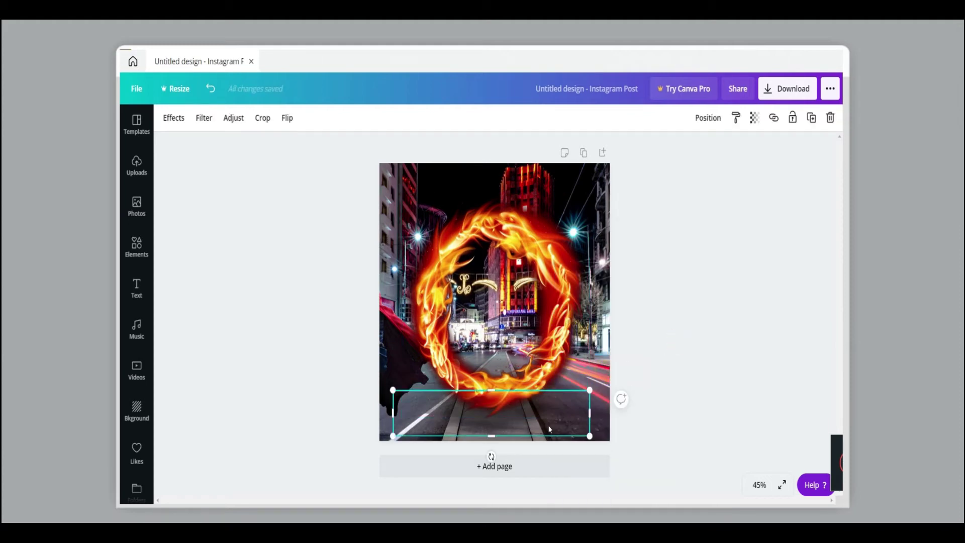
{"action": "left_click_drag", "start_coordinate": [549, 428], "coordinate": [552, 434]}
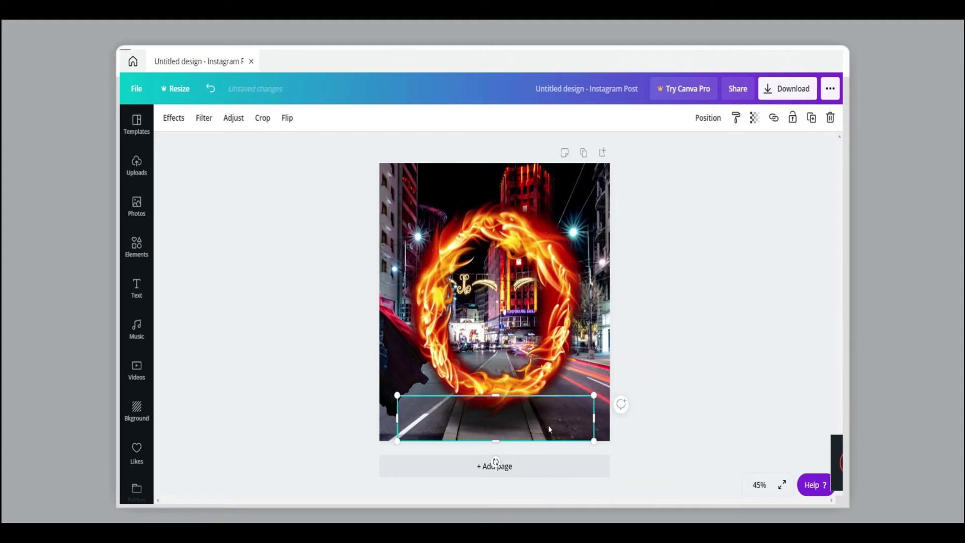
{"action": "left_click", "coordinate": [622, 414]}
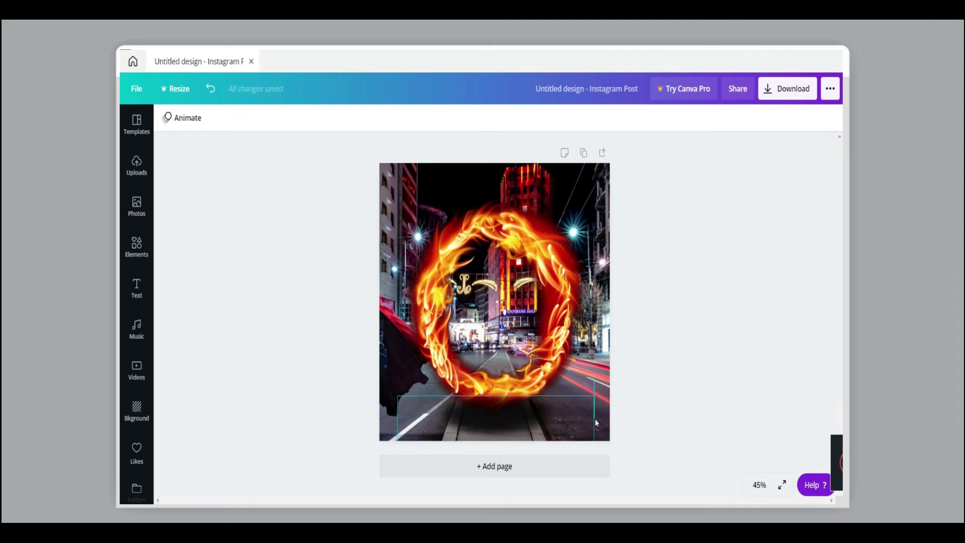
Enlarge the dark strip outward across the page bottom and move the fire ring back to centre.
{"action": "left_click_drag", "start_coordinate": [595, 424], "coordinate": [554, 333]}
{"action": "left_click", "coordinate": [517, 419]}
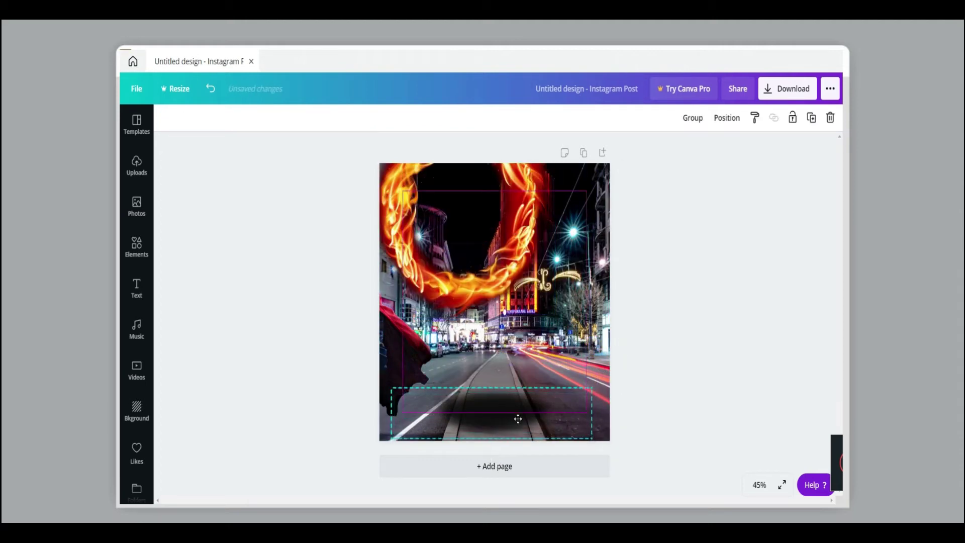
{"action": "right_click", "coordinate": [518, 419]}
{"action": "key", "text": "Escape"}
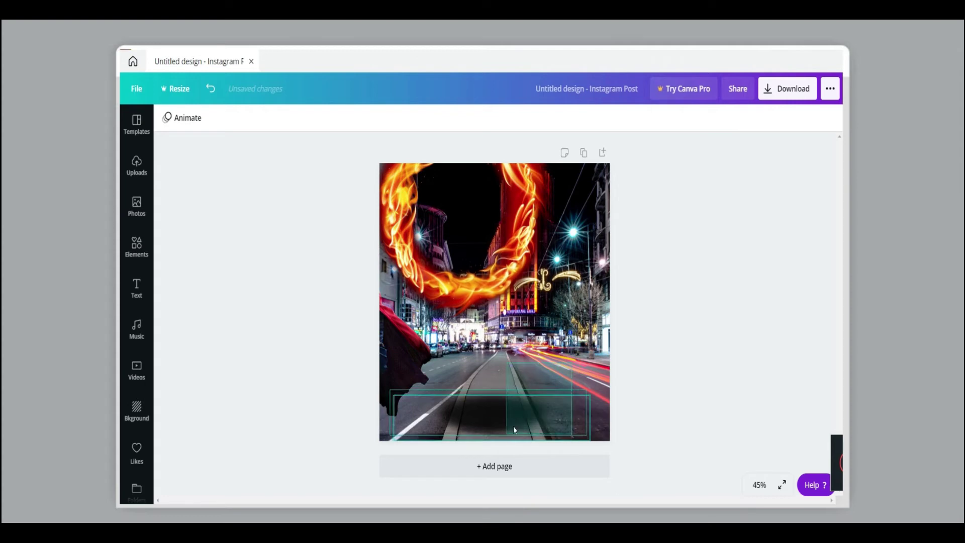
{"action": "left_click", "coordinate": [513, 430]}
{"action": "left_click_drag", "start_coordinate": [593, 393], "coordinate": [624, 375]}
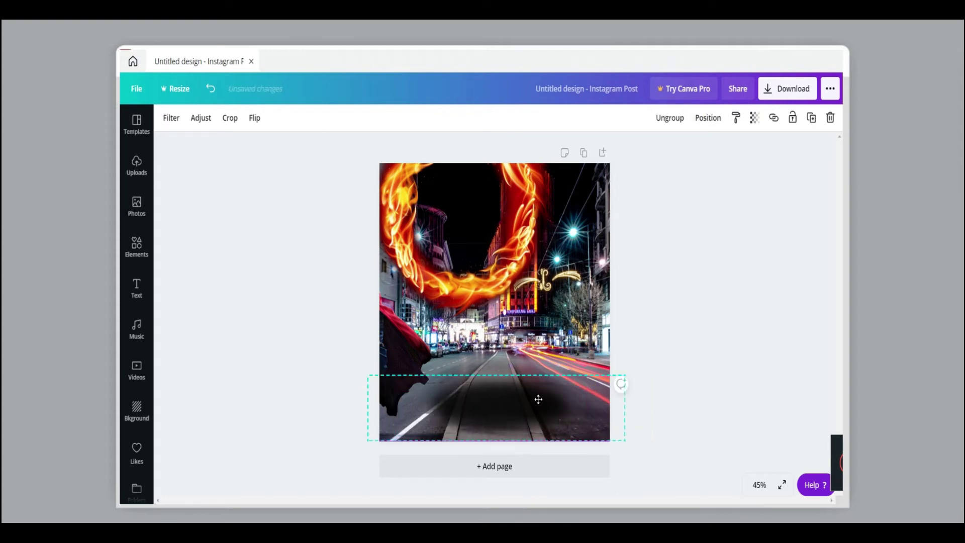
{"action": "left_click_drag", "start_coordinate": [538, 399], "coordinate": [555, 398]}
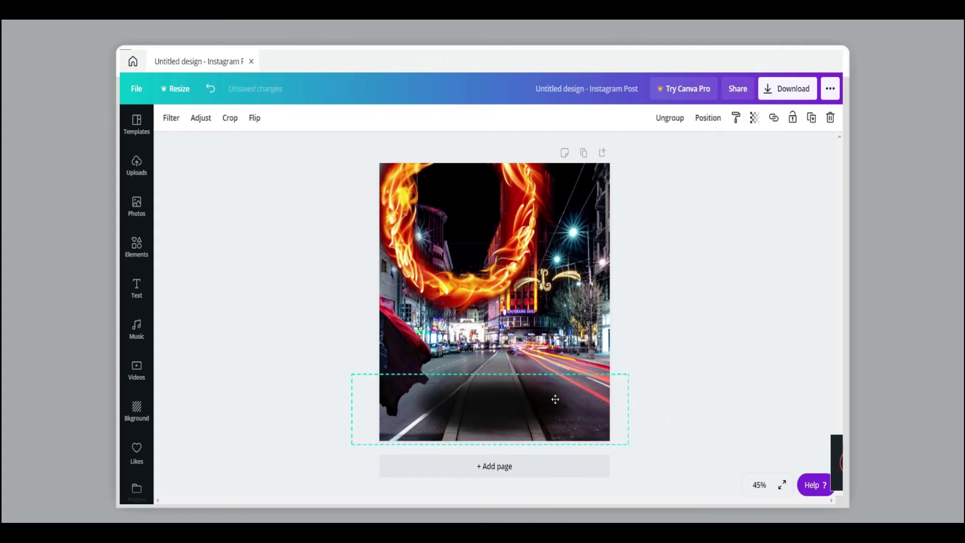
{"action": "mouse_move", "coordinate": [497, 263]}
{"action": "left_mouse_down"}
{"action": "mouse_move", "coordinate": [532, 316]}
{"action": "mouse_move", "coordinate": [548, 223]}
{"action": "left_mouse_up"}
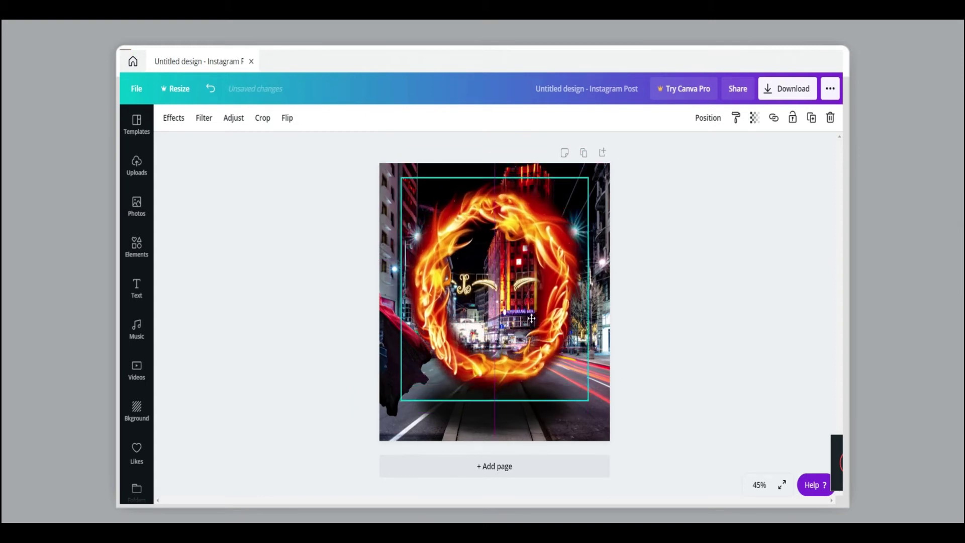
Move the caped figure into the centre of the fire ring and enlarge it.
{"action": "left_click", "coordinate": [665, 247]}
{"action": "right_click", "coordinate": [512, 260]}
{"action": "left_click", "coordinate": [700, 280]}
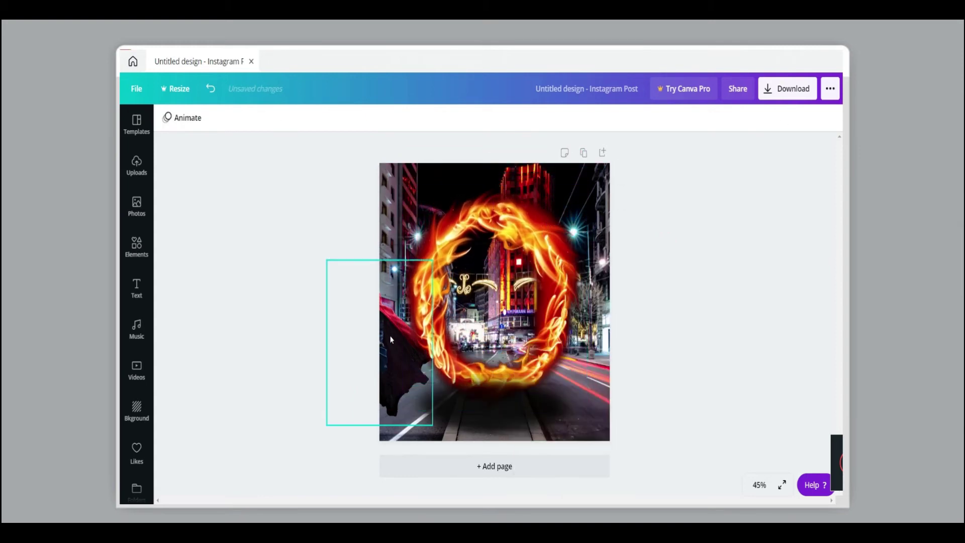
{"action": "left_click_drag", "start_coordinate": [391, 339], "coordinate": [524, 332]}
{"action": "right_click", "coordinate": [560, 415]}
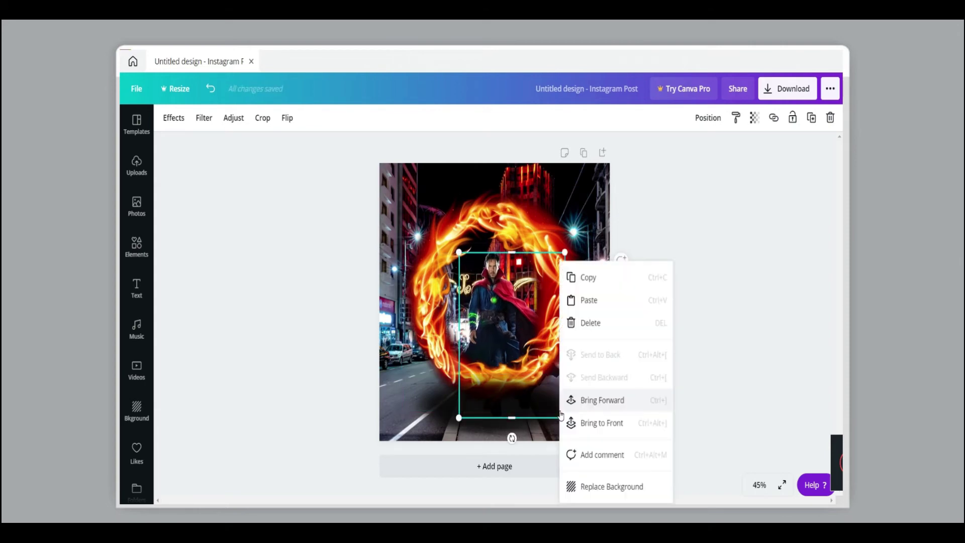
{"action": "left_click", "coordinate": [560, 415]}
{"action": "left_click_drag", "start_coordinate": [458, 252], "coordinate": [404, 202]}
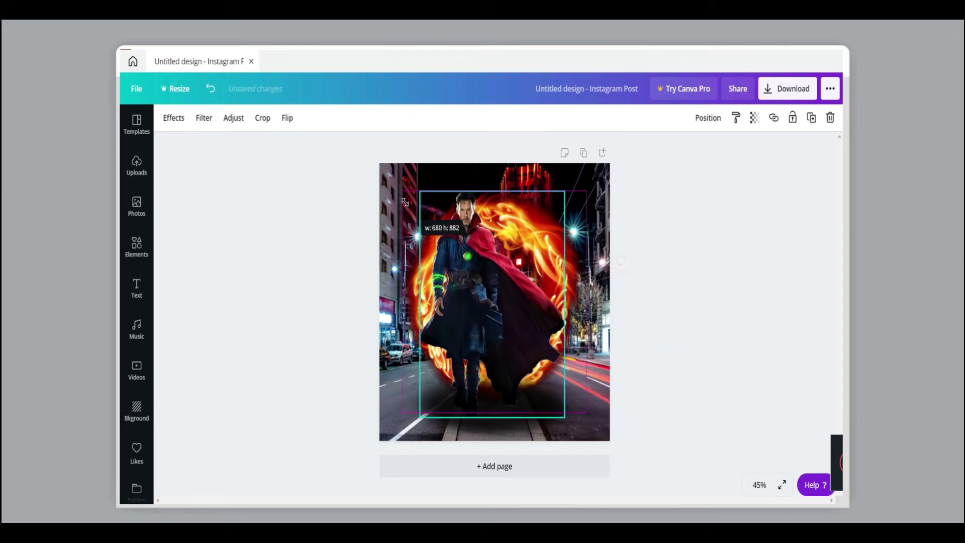
{"action": "left_click_drag", "start_coordinate": [490, 317], "coordinate": [517, 326]}
Shrink the figure, ring and shadow together, then enlarge the ring around the figure.
{"action": "left_click_drag", "start_coordinate": [654, 292], "coordinate": [556, 415]}
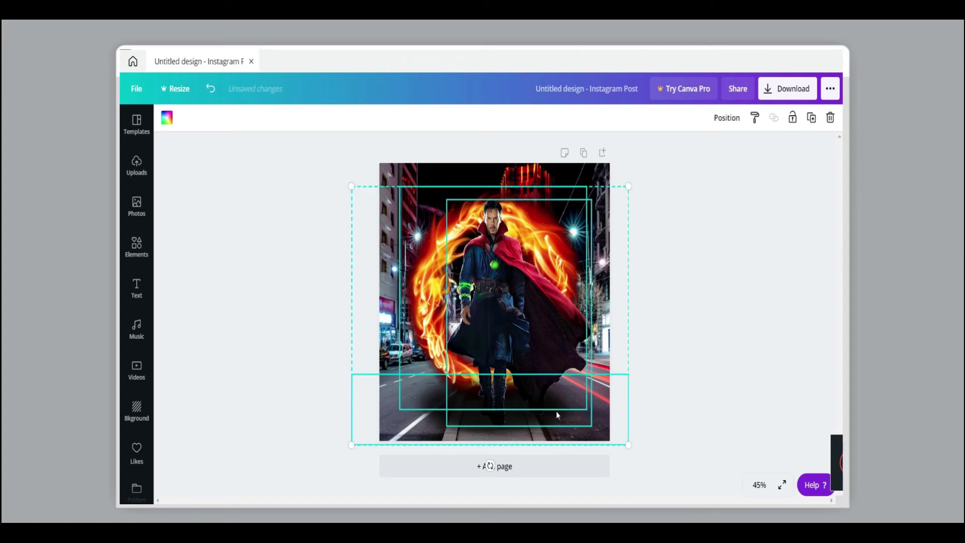
{"action": "left_click_drag", "start_coordinate": [628, 447], "coordinate": [609, 435]}
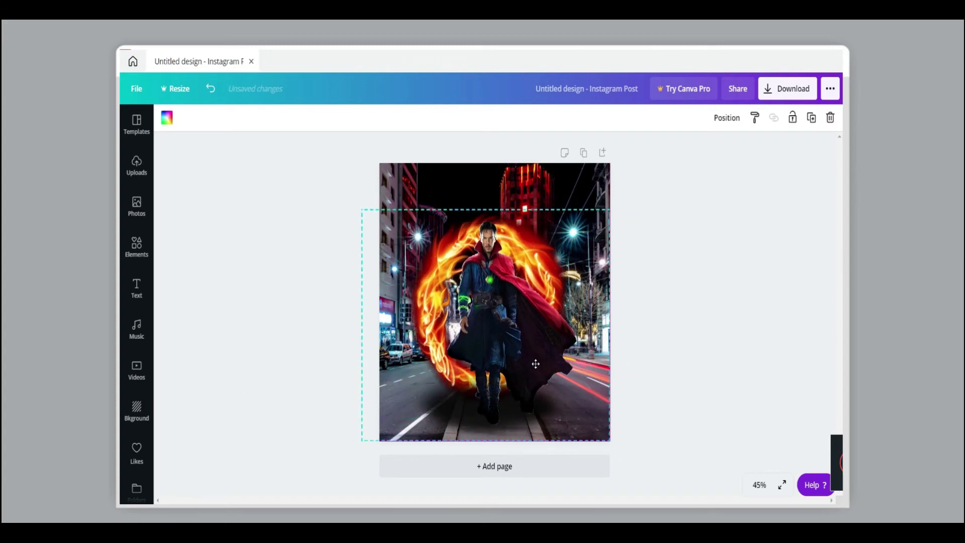
{"action": "left_click", "coordinate": [659, 348]}
{"action": "left_click", "coordinate": [423, 301]}
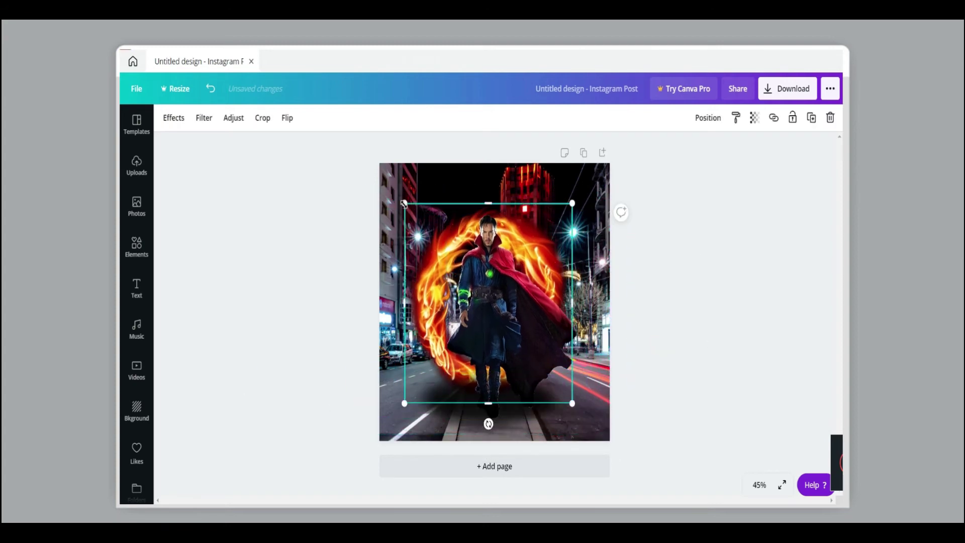
{"action": "left_click_drag", "start_coordinate": [404, 204], "coordinate": [366, 159]}
{"action": "left_click_drag", "start_coordinate": [573, 162], "coordinate": [579, 149]}
{"action": "left_click_drag", "start_coordinate": [483, 287], "coordinate": [504, 302]}
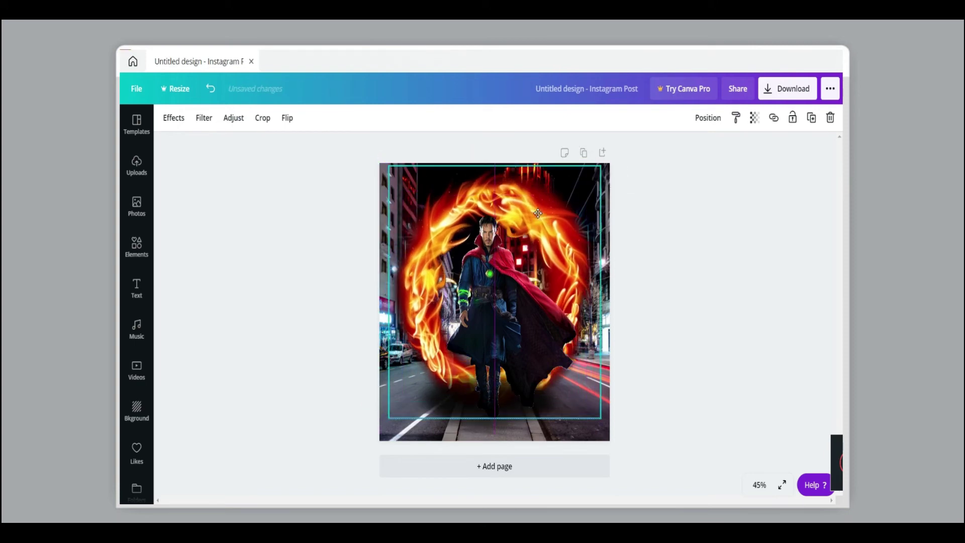
Restack the bottom shadow strip in the layer order and review the finished scene.
{"action": "left_click", "coordinate": [435, 406]}
{"action": "right_click", "coordinate": [435, 407]}
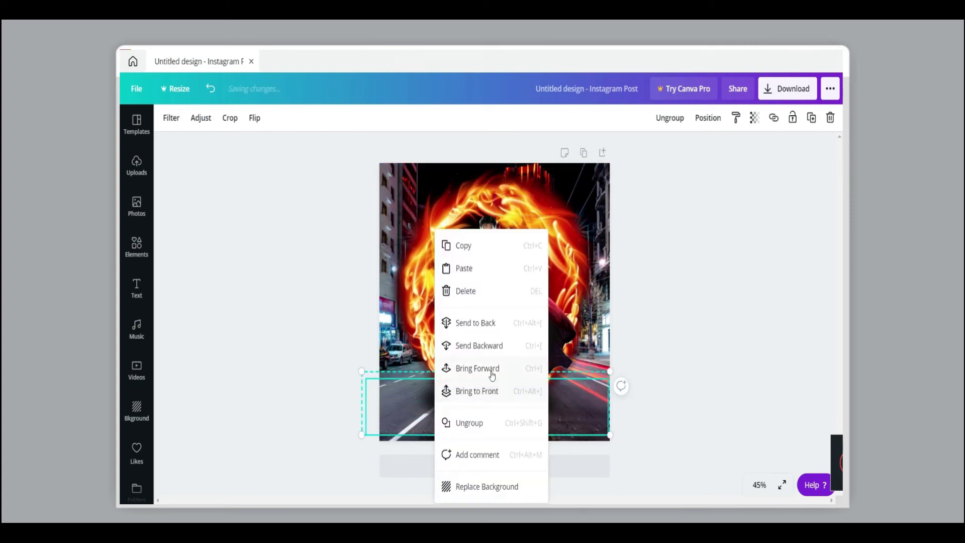
{"action": "left_click", "coordinate": [467, 321]}
{"action": "left_click", "coordinate": [651, 299]}
{"action": "left_click", "coordinate": [509, 341]}
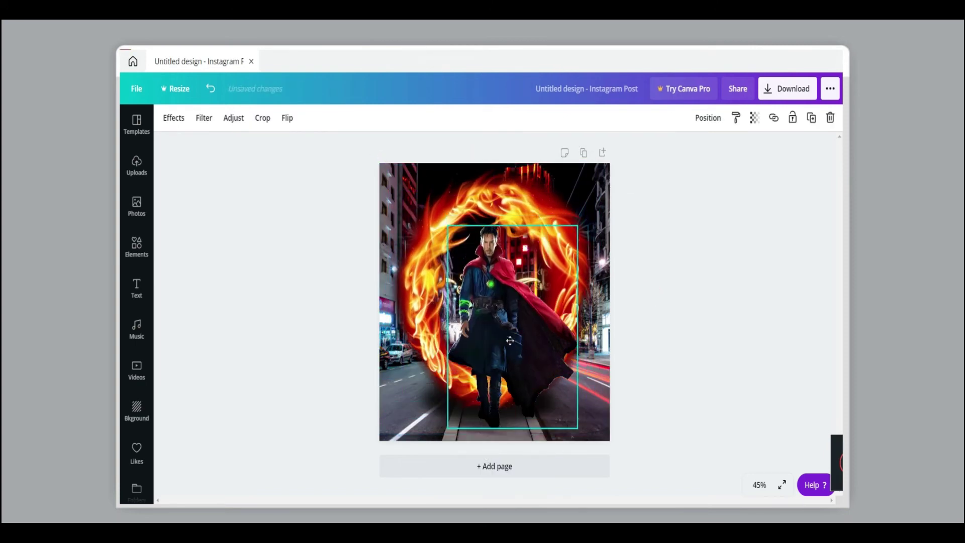
{"action": "left_click", "coordinate": [664, 213]}
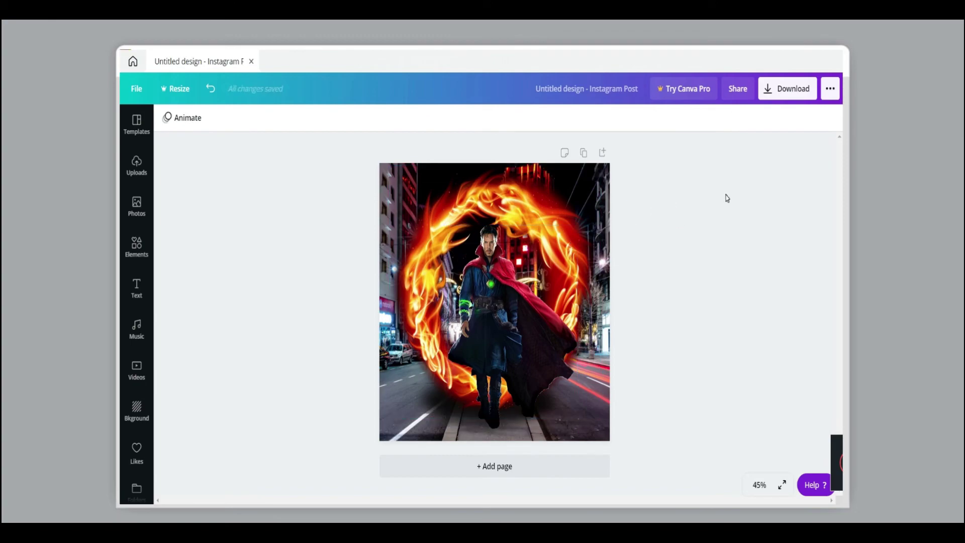